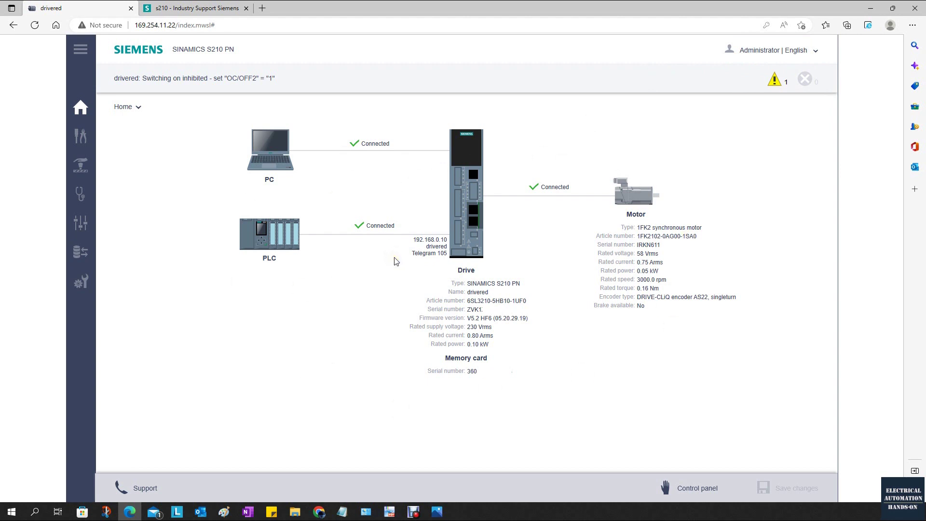
Open the drive's manual control panel from the Home page footer
click(693, 494)
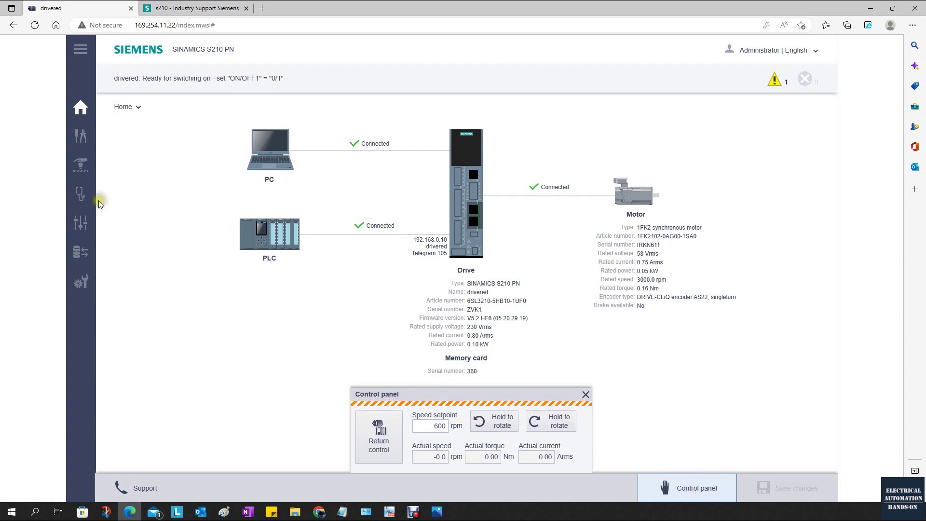
Go to Safety Integrated > Commissioning from the sidebar
mouse_move(74, 175)
click(185, 166)
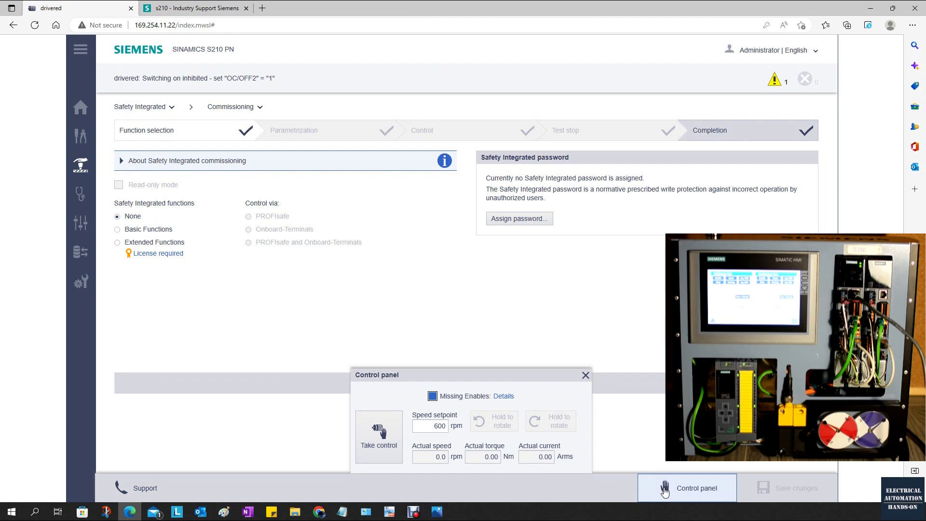
Take master control, run the motor at 600 rpm with Hold to rotate, then release it
click(383, 439)
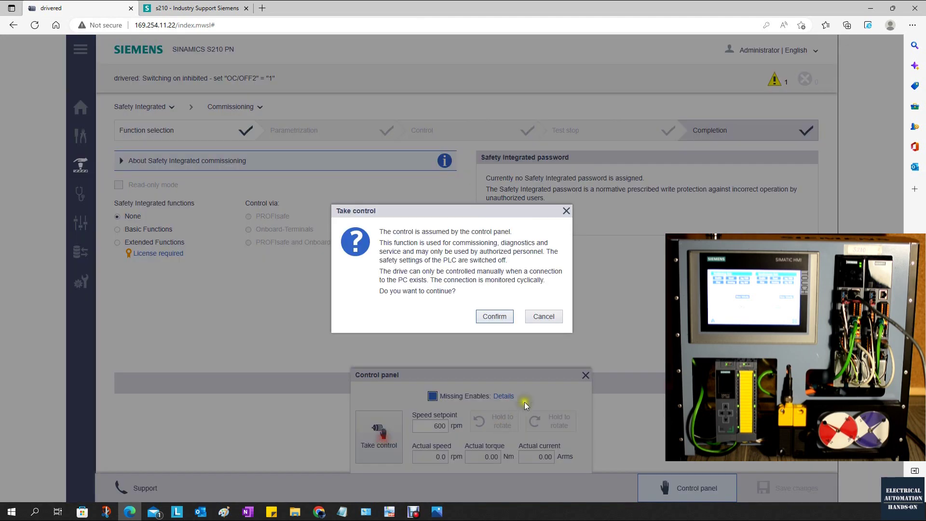
click(491, 316)
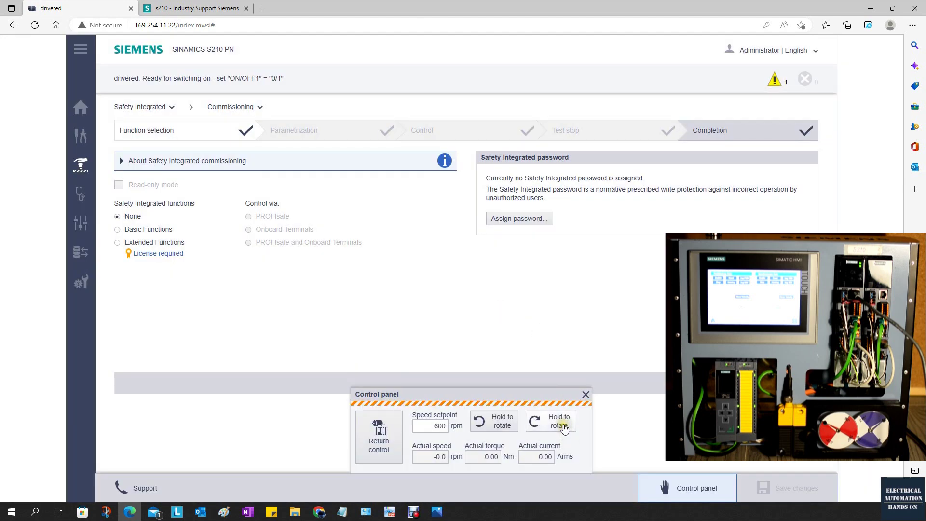
drag(563, 430, 563, 427)
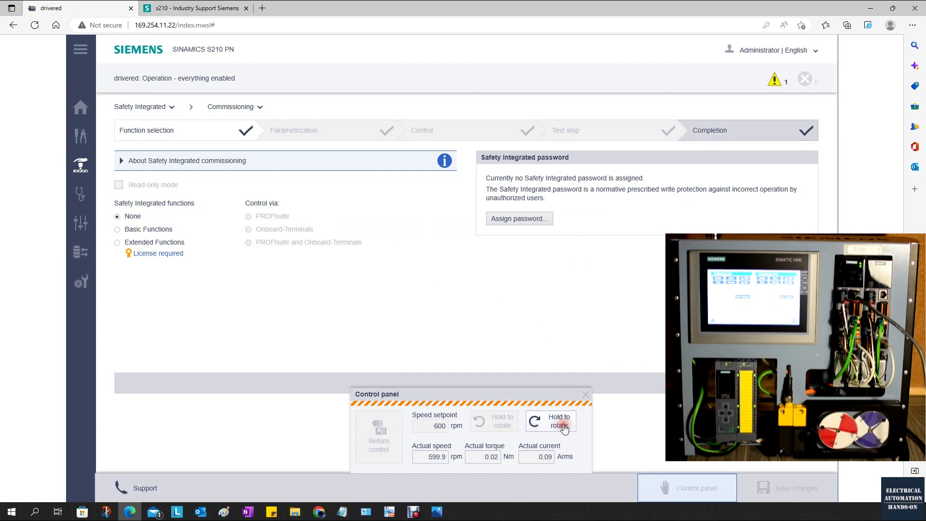
drag(491, 426, 491, 426)
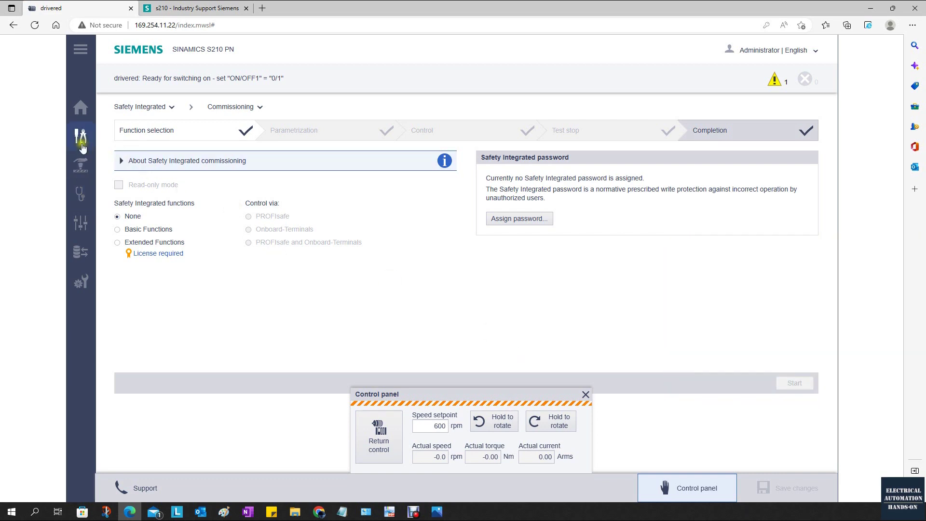
mouse_move(116, 137)
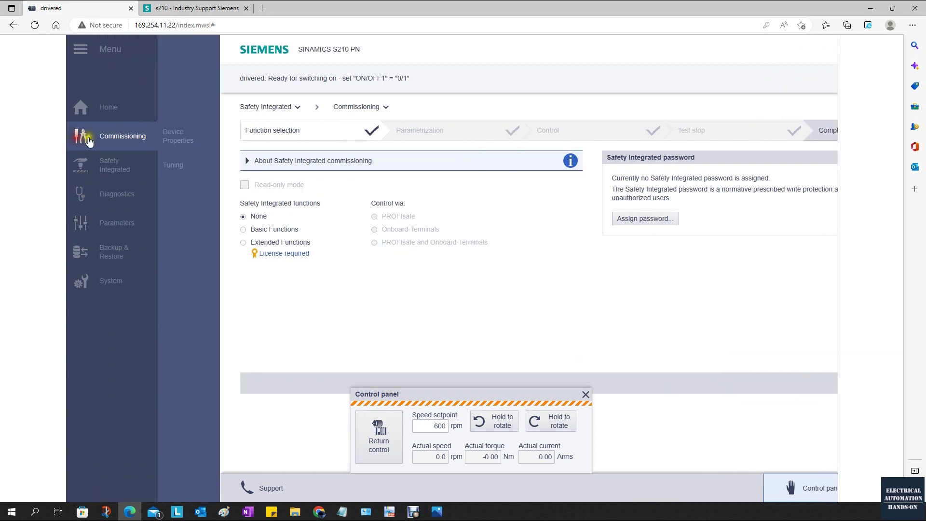
Open One Button Tuning and highlight the Conservative, Standard and Dynamic options
click(179, 169)
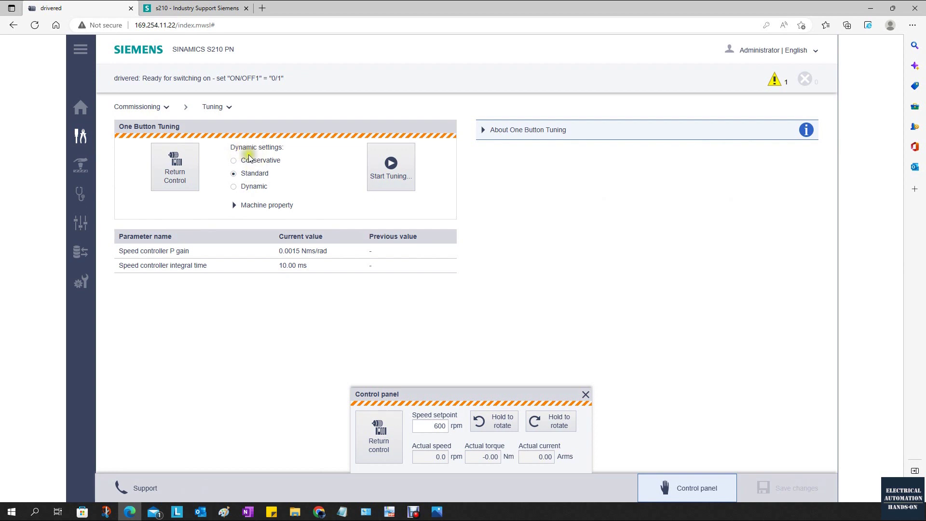
double_click(279, 162)
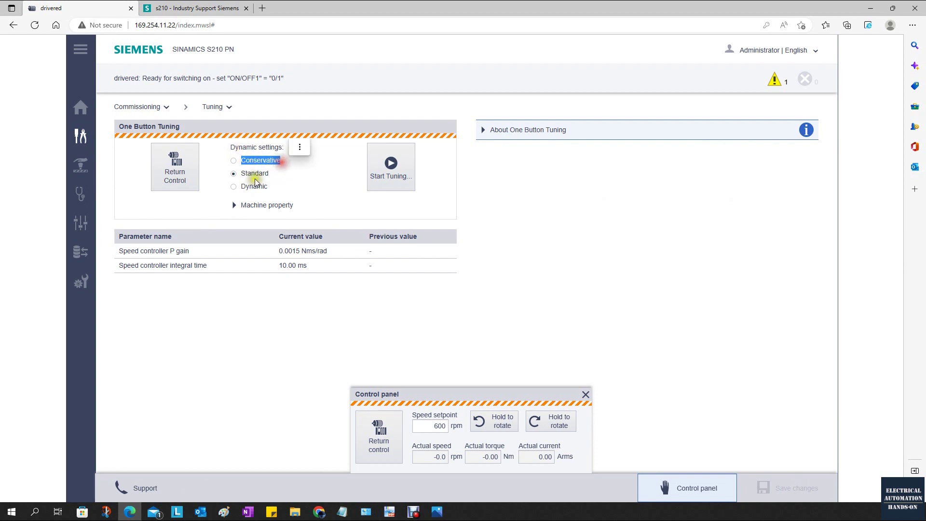
double_click(269, 174)
double_click(251, 187)
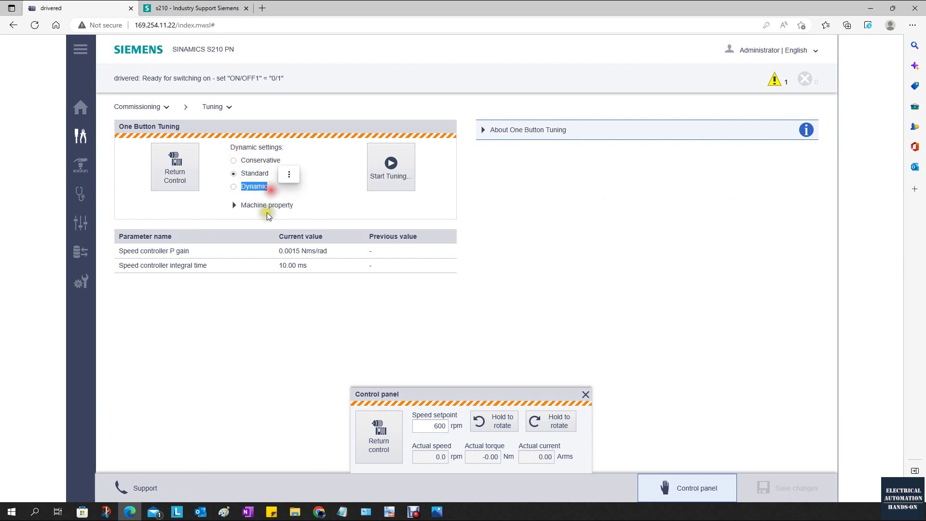
Expand the Machine property details to show the additional dynamics conditions
click(233, 205)
click(233, 204)
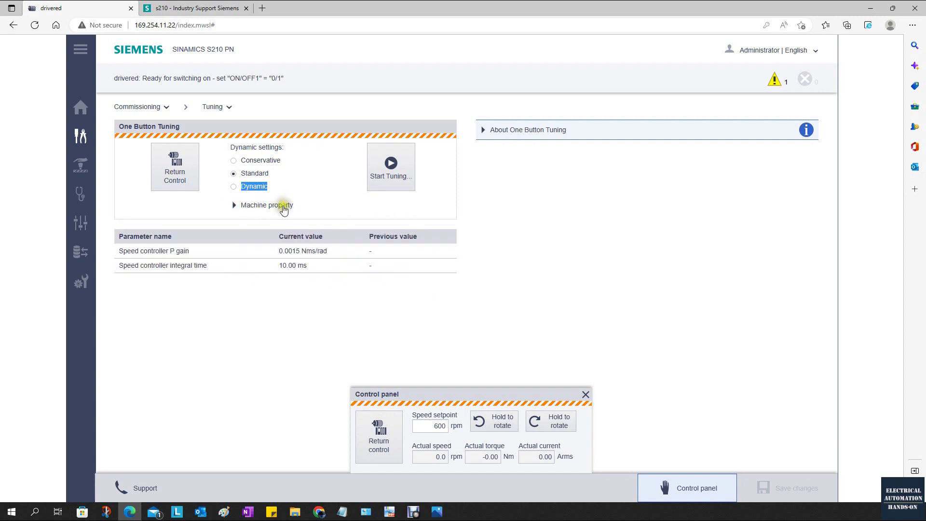
click(235, 205)
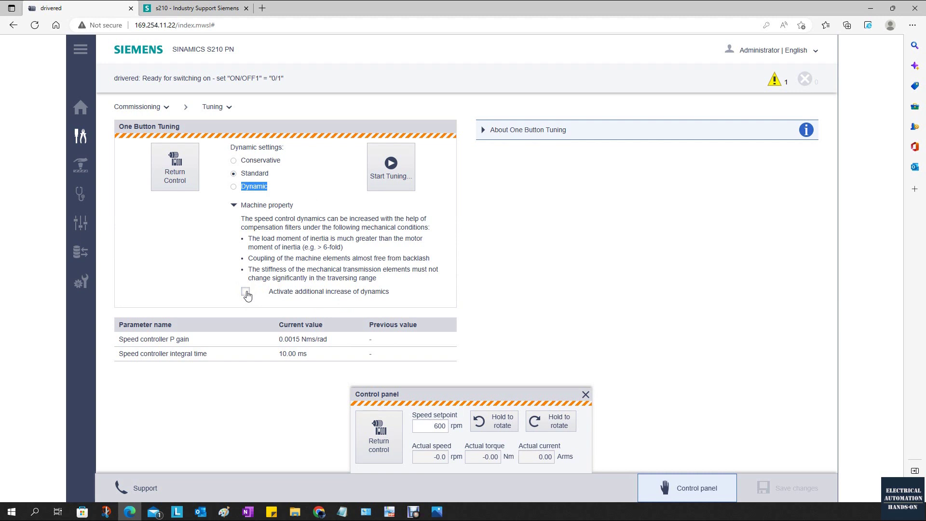
click(489, 243)
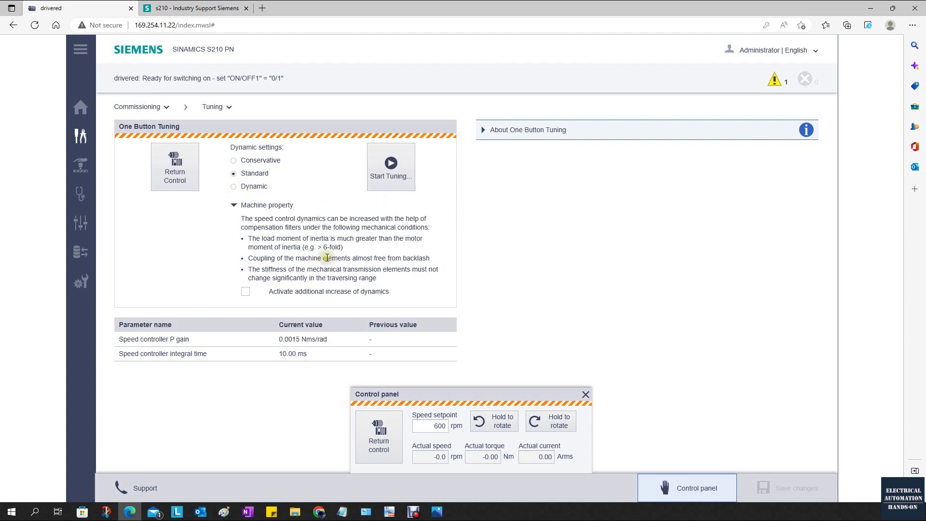
Select Conservative under Dynamic settings
click(233, 160)
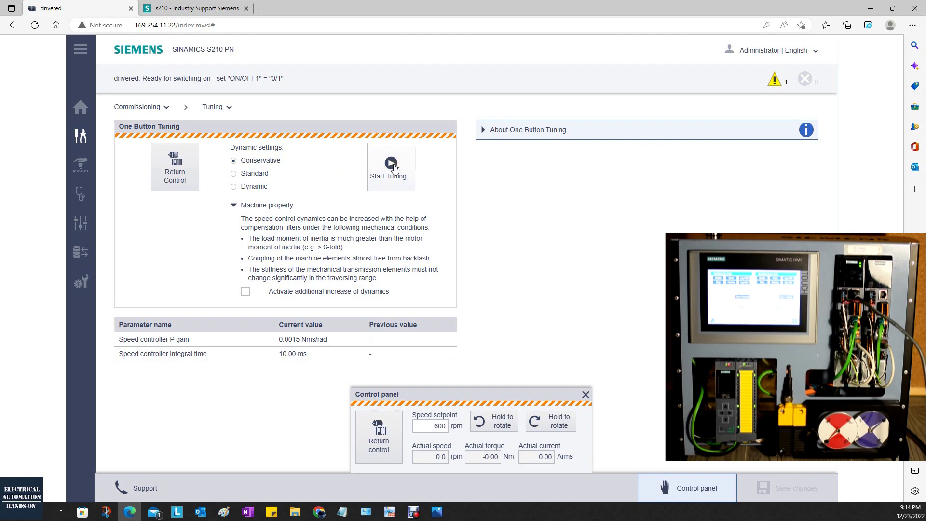
Start Conservative tuning with a rotation limit, giving 0.0247 Nms/rad and 3.82 ms
click(392, 166)
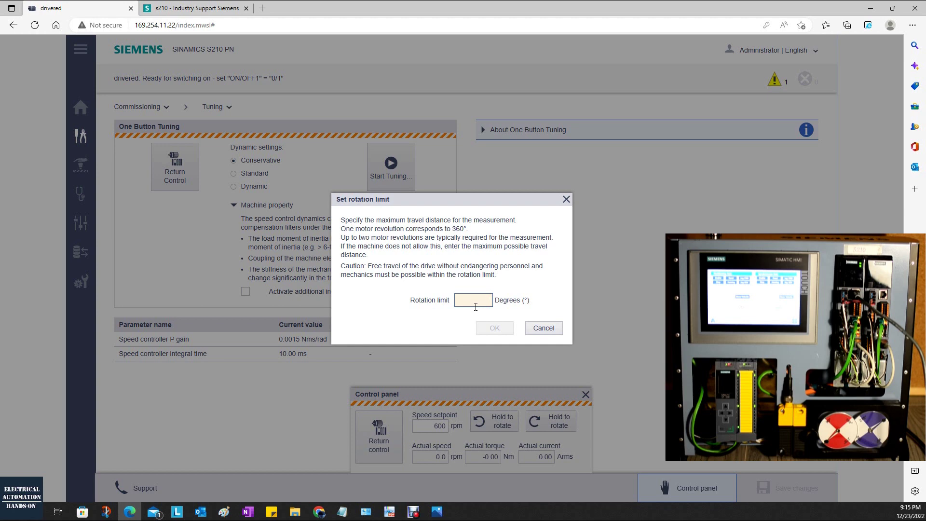
text(720)
click(496, 332)
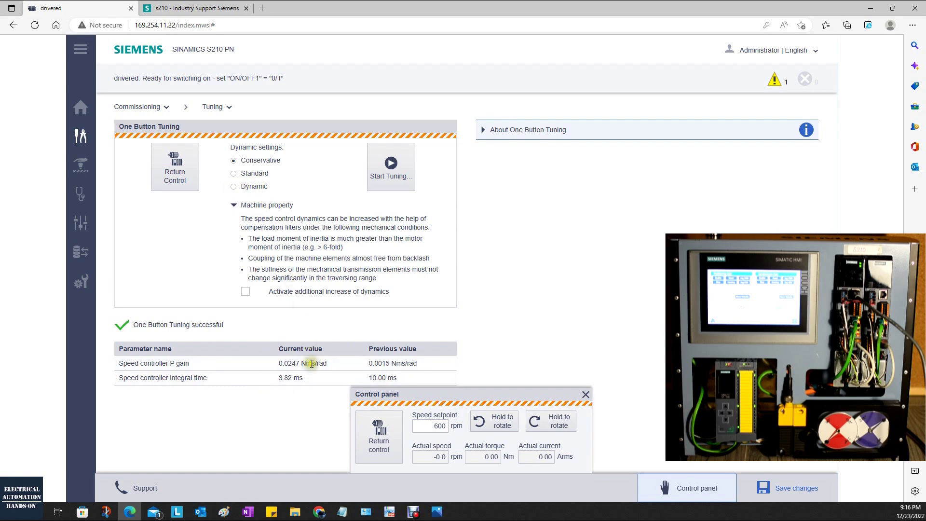
Note the Conservative results 0.0247 and 3.82 in an untitled Notepad note
key(alt+Tab)
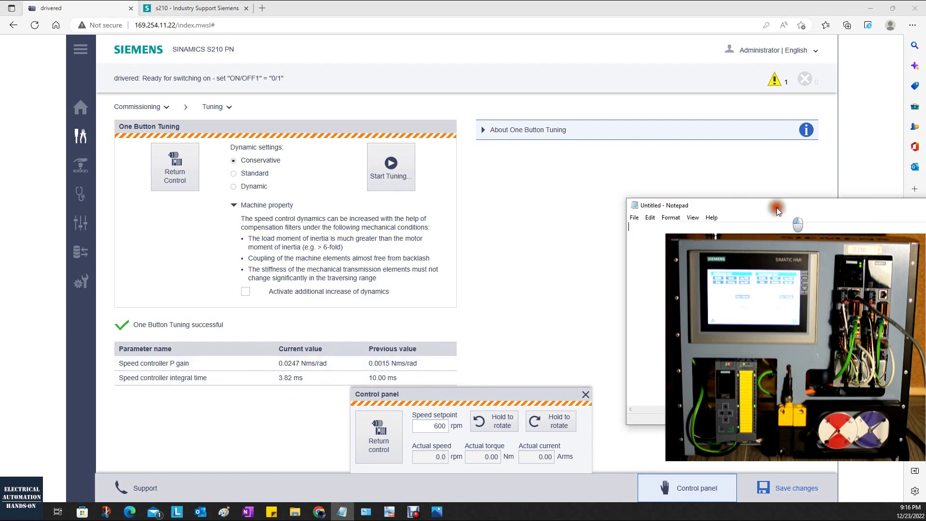
text(0.0247)
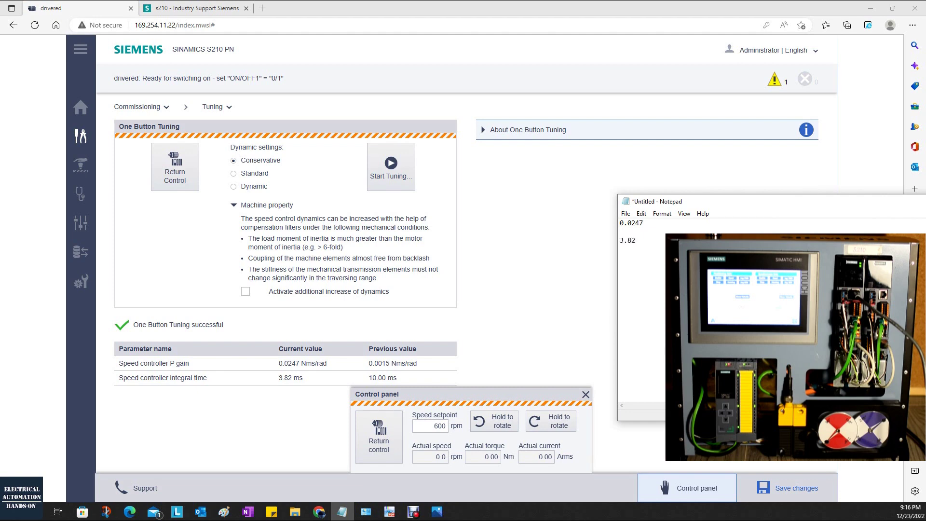
click(522, 278)
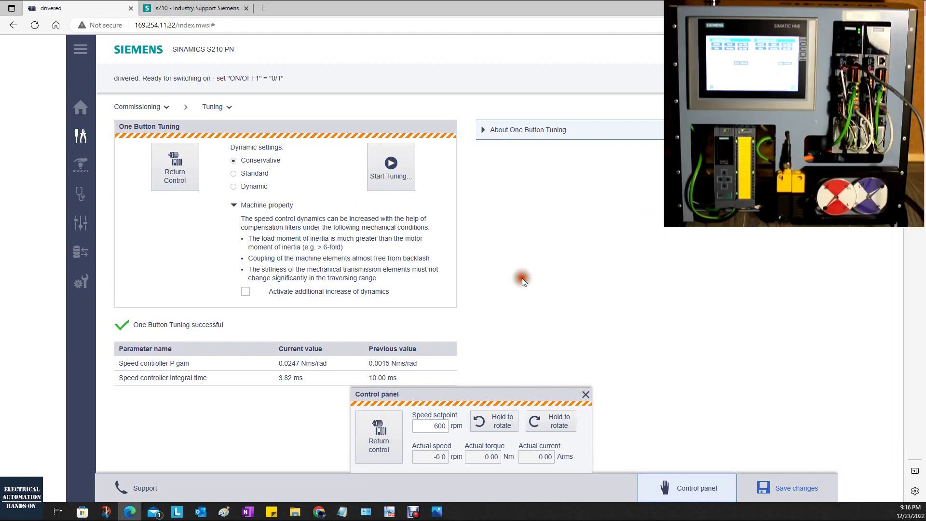
Select Dynamic and re-tune with a 3600° rotation limit, giving 0.0389 Nms/rad and 3.58 ms
click(234, 187)
click(586, 394)
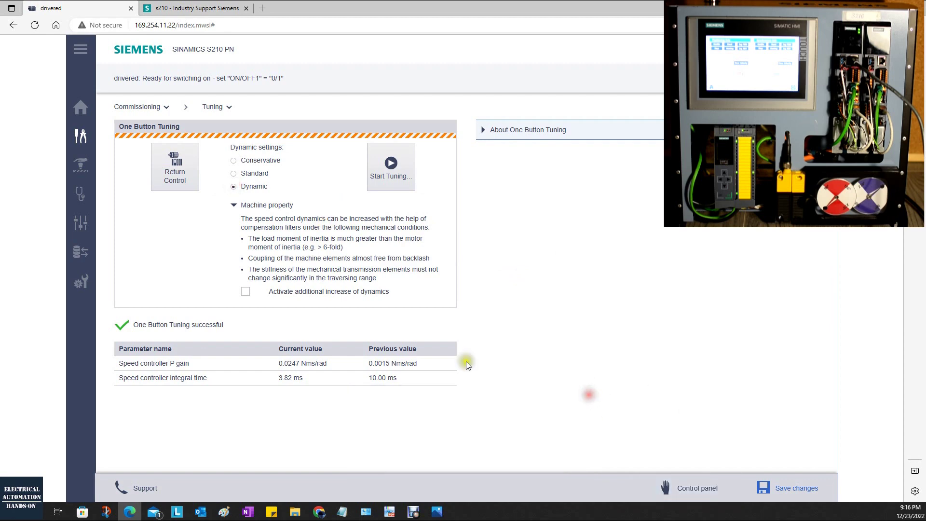
click(387, 168)
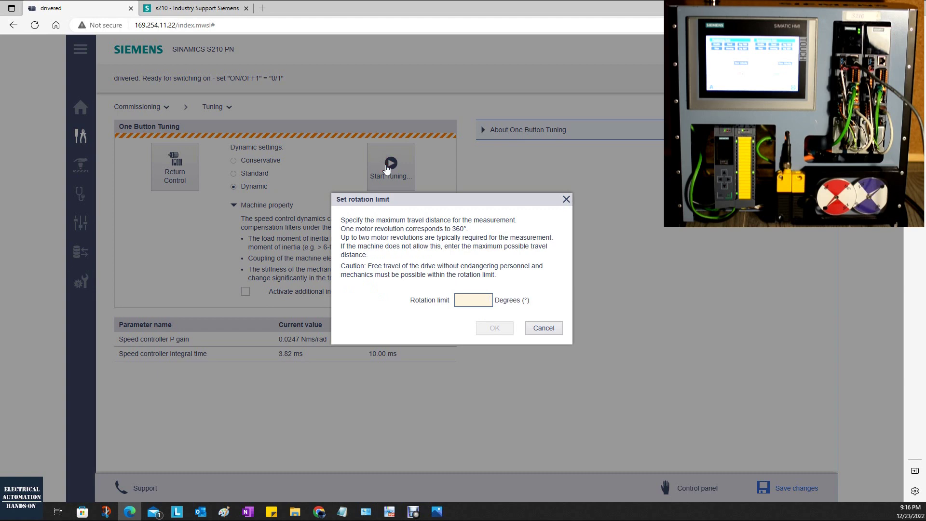
click(475, 300)
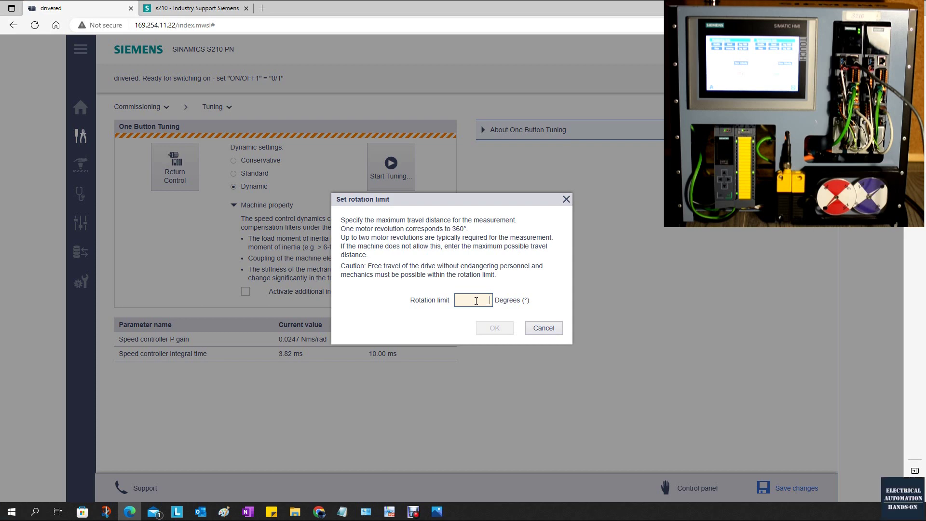
text(3600)
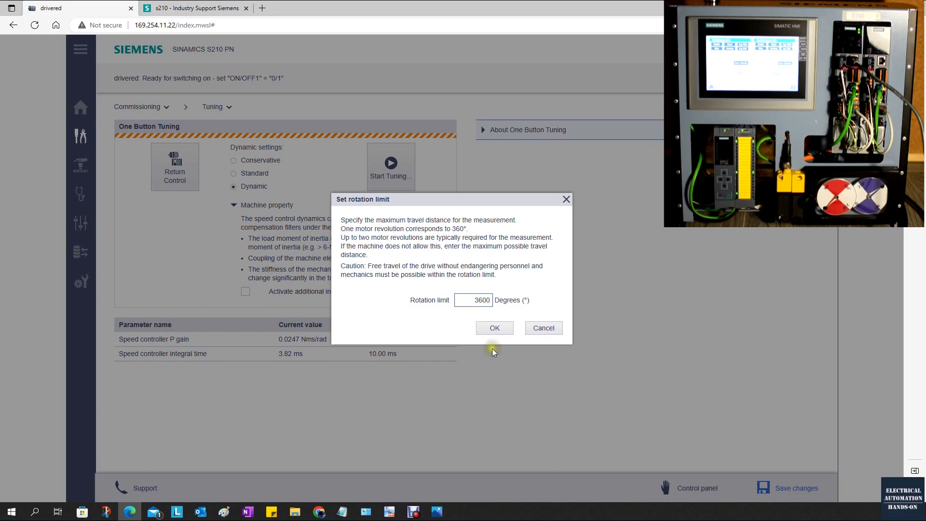
click(496, 328)
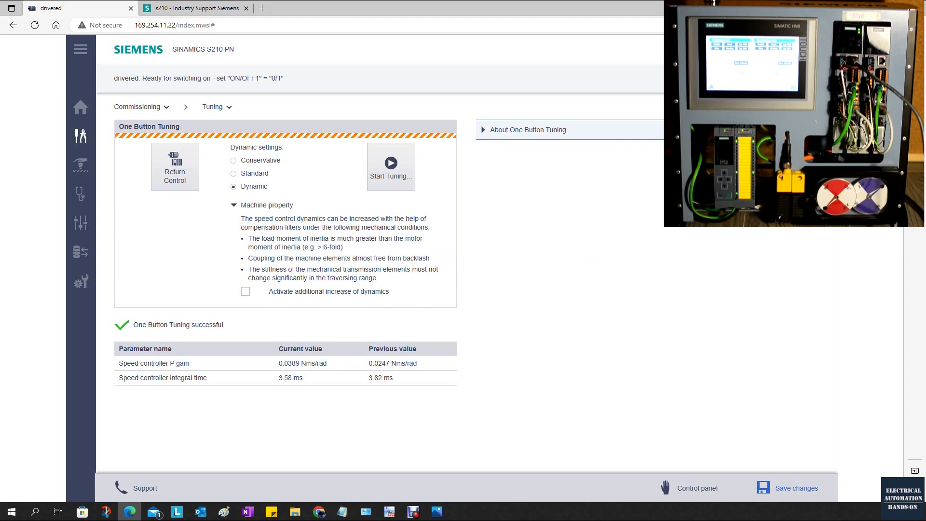
key(alt+Tab)
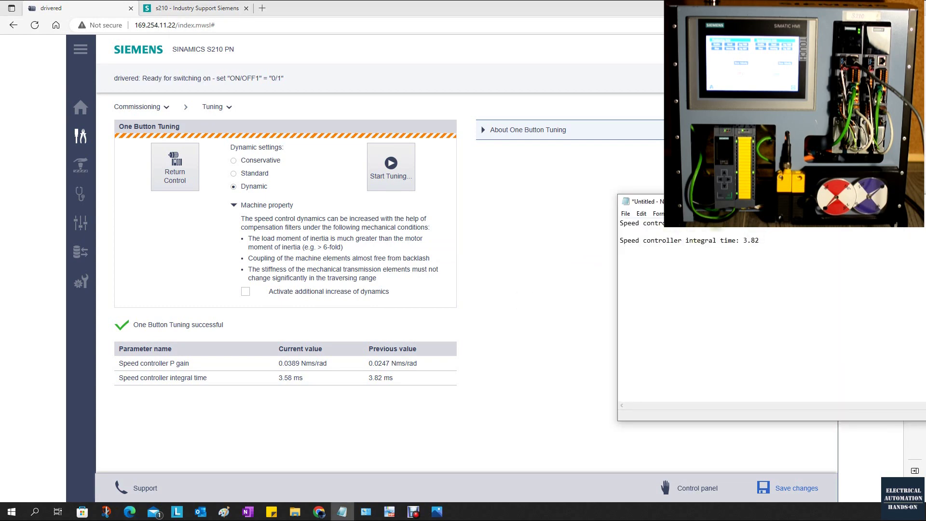
Move the Notepad note to the lower middle, beside the tuning results
drag(762, 201, 626, 314)
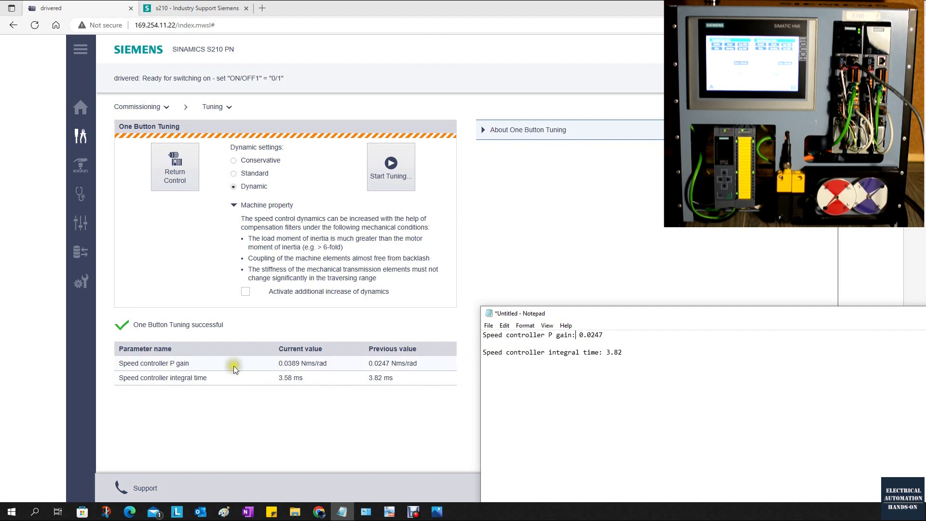
Activate the additional increase of dynamics and copy the 0.0389 Nms/rad P gain
drag(278, 363, 327, 364)
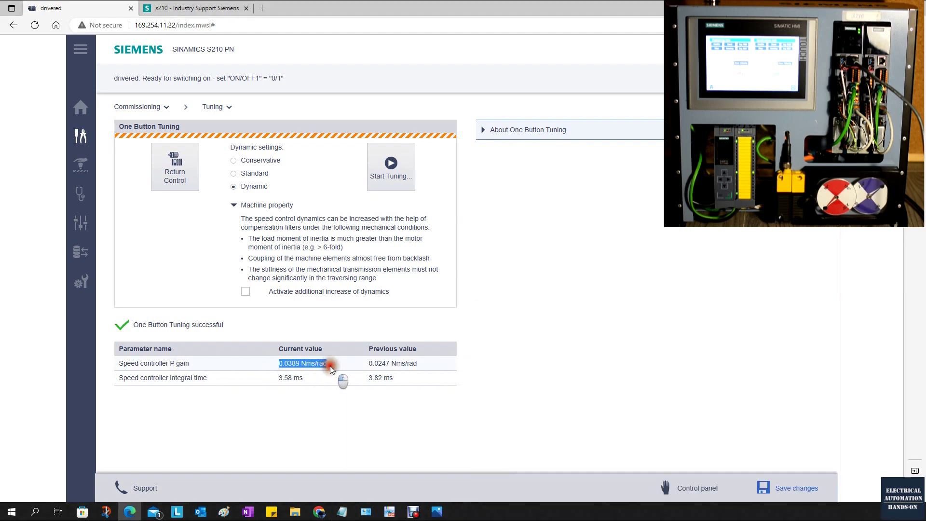
key(alt+Tab)
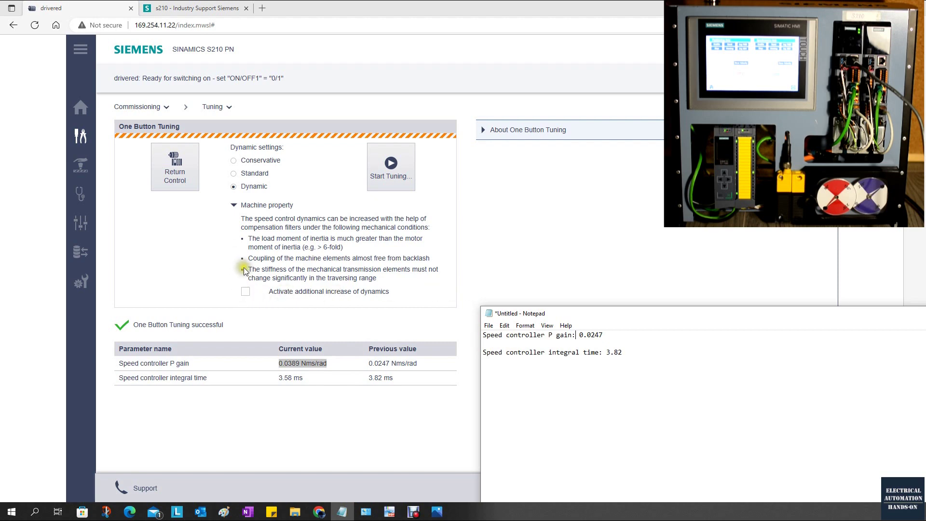
click(245, 291)
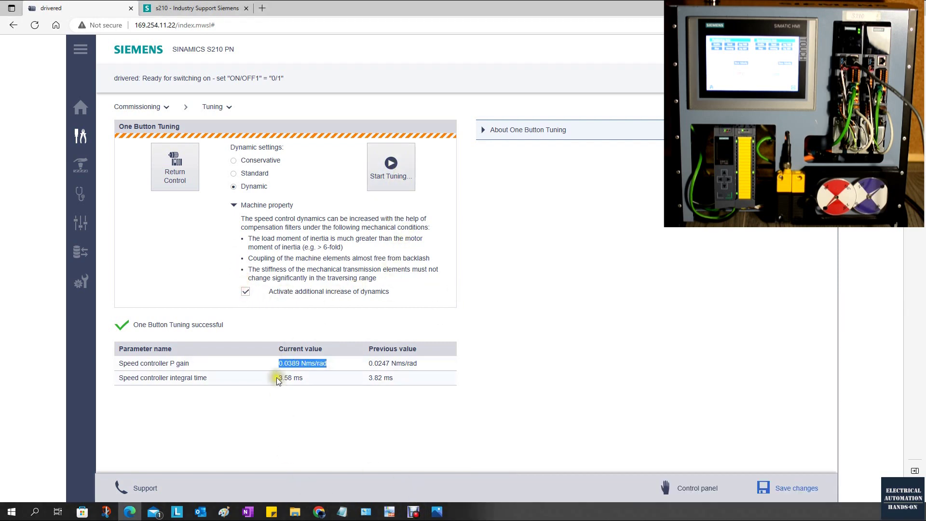
right_click(300, 363)
Rerun One Button Tuning with a 3600° rotation limit, yielding P gain 0.0390 Nms/rad and integral time 3.55 ms
click(313, 158)
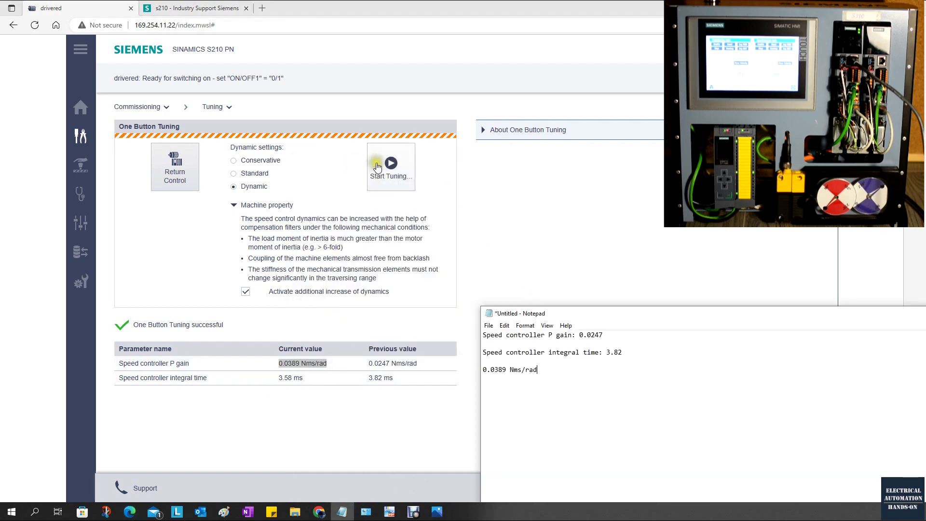
click(376, 165)
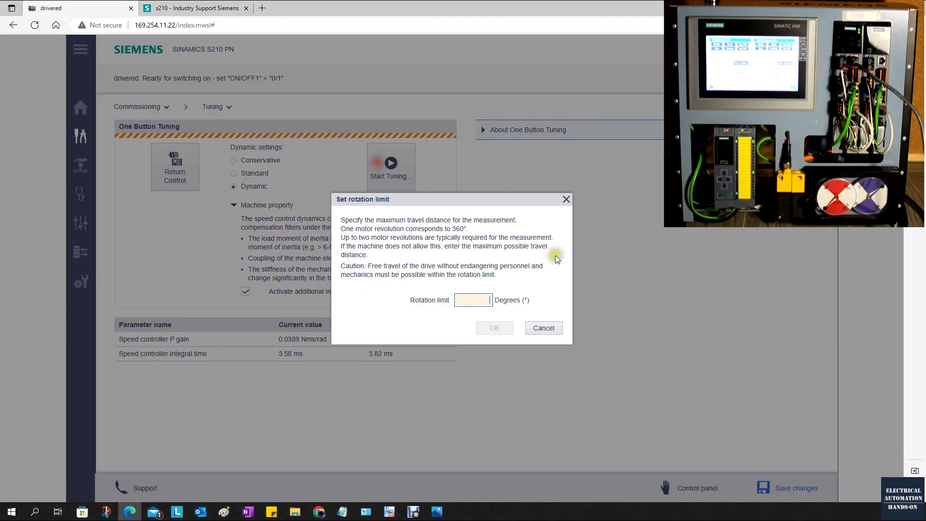
click(482, 305)
text(3600)
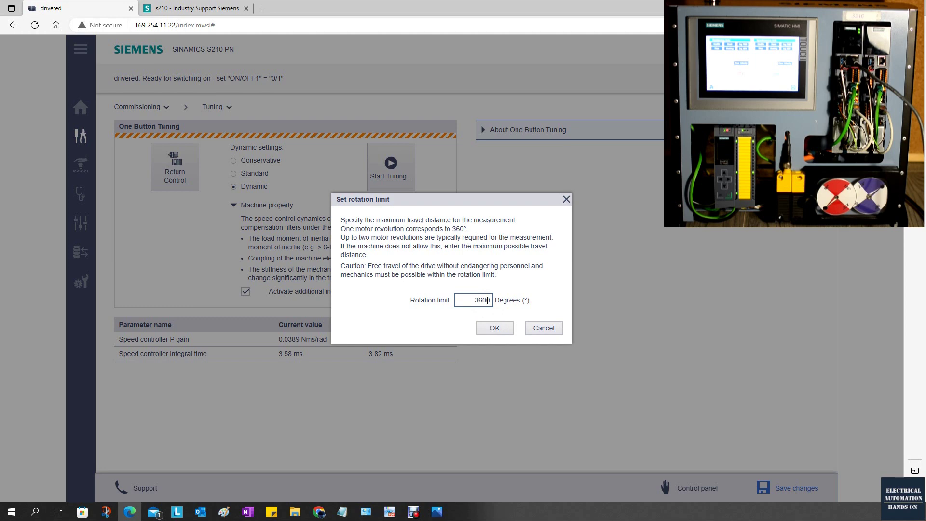
click(495, 328)
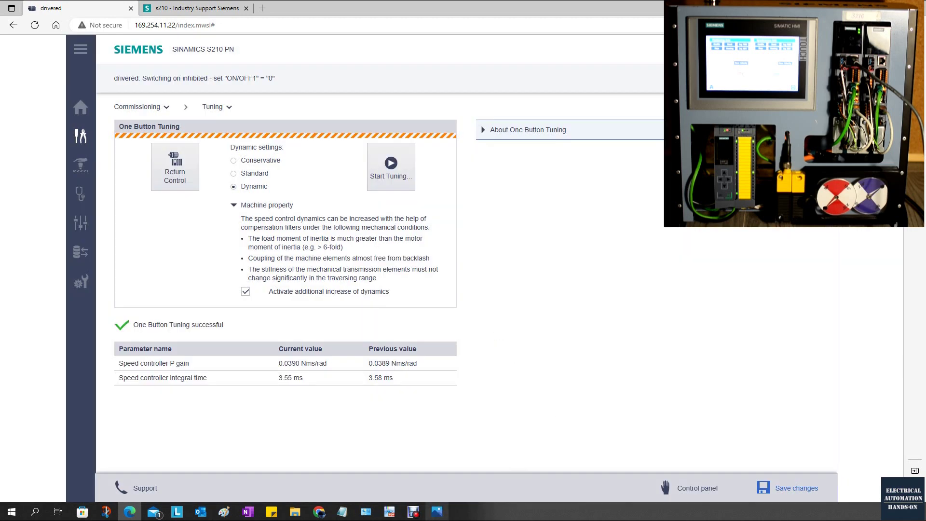
key(alt+Tab)
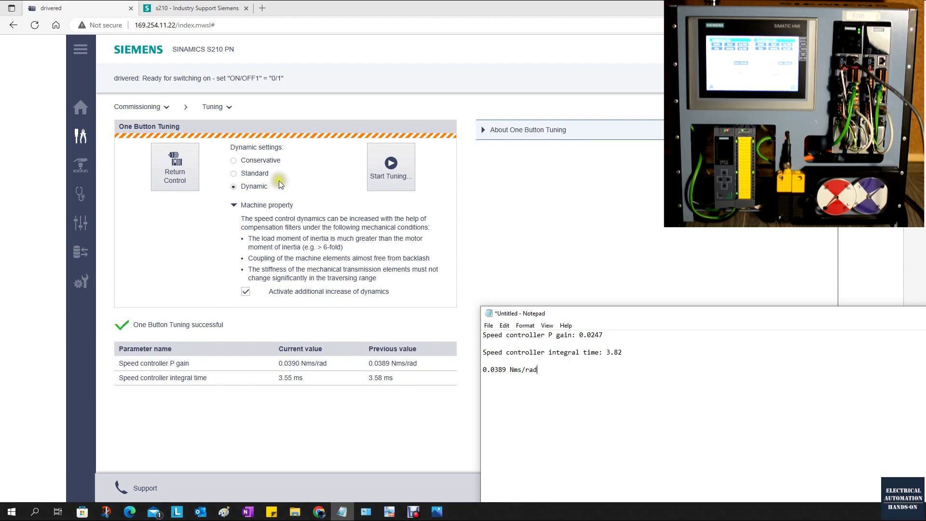
Review the compensation filter and backlash descriptions on the results page, comparing P gain 0.0390 with 0.0389 Nms/rad
drag(254, 227, 407, 259)
click(464, 274)
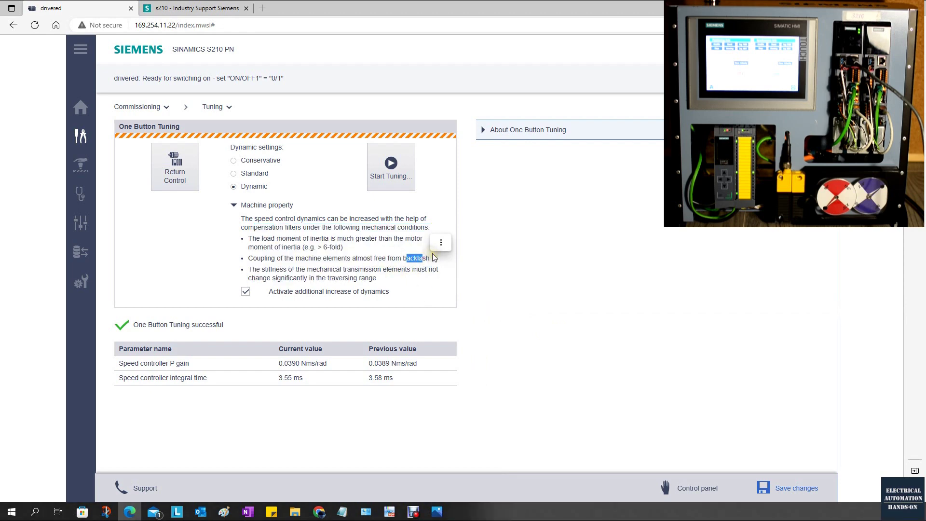
click(391, 273)
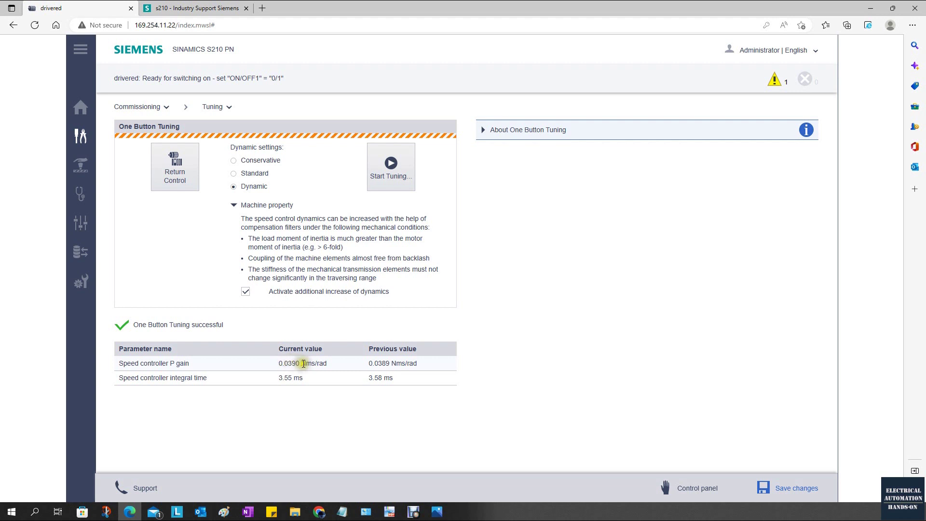
Go to Parameters > Parameter List and hand control of the drive back
click(84, 229)
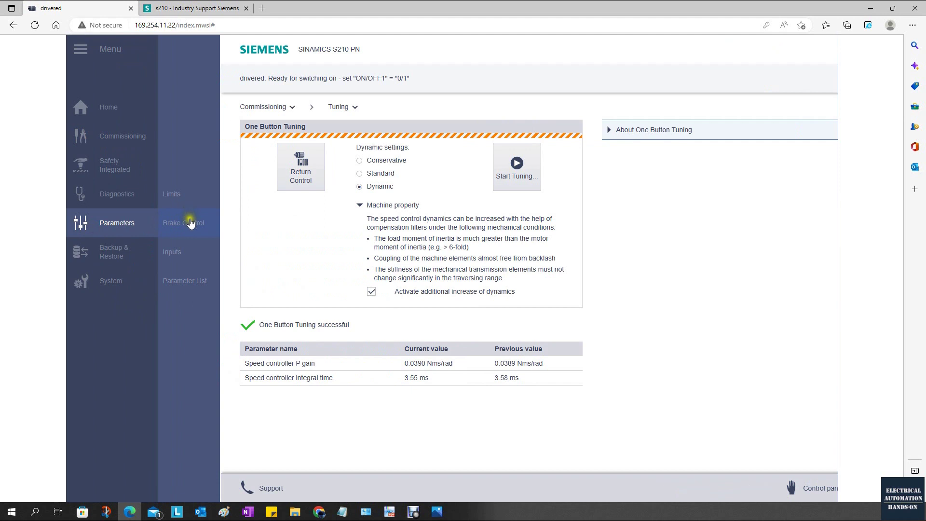
click(194, 283)
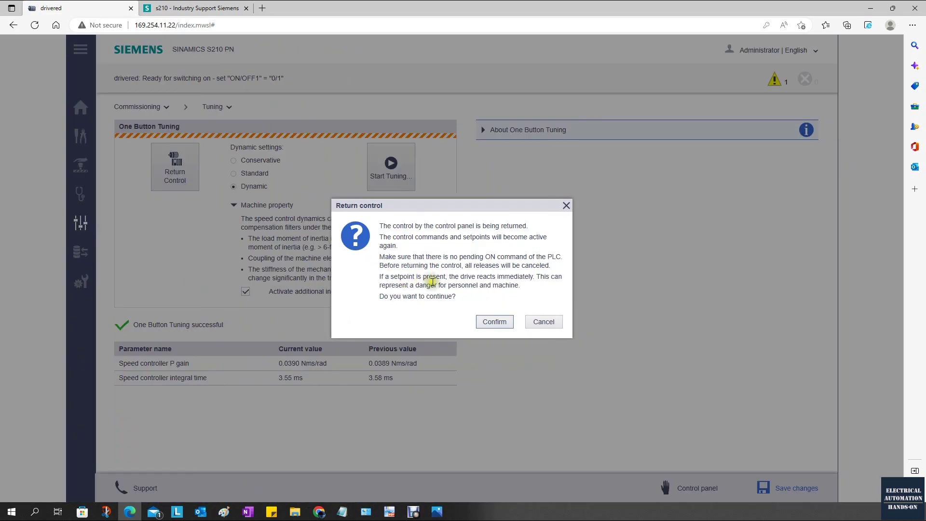
click(497, 323)
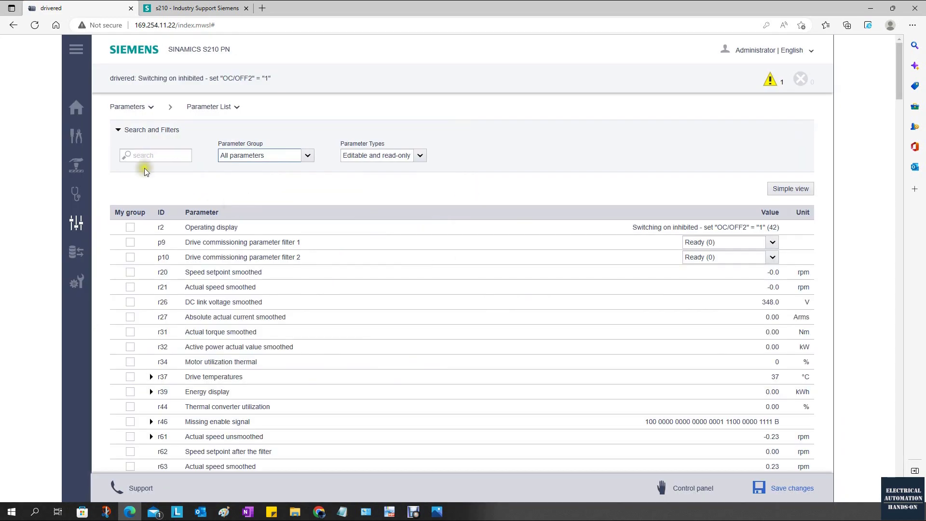
Filter the parameter list to '- Speed control', showing p1460 at 0.0390 Nms/rad and p1462 at 3.55 ms
click(307, 156)
scroll(288, 265, down, 2)
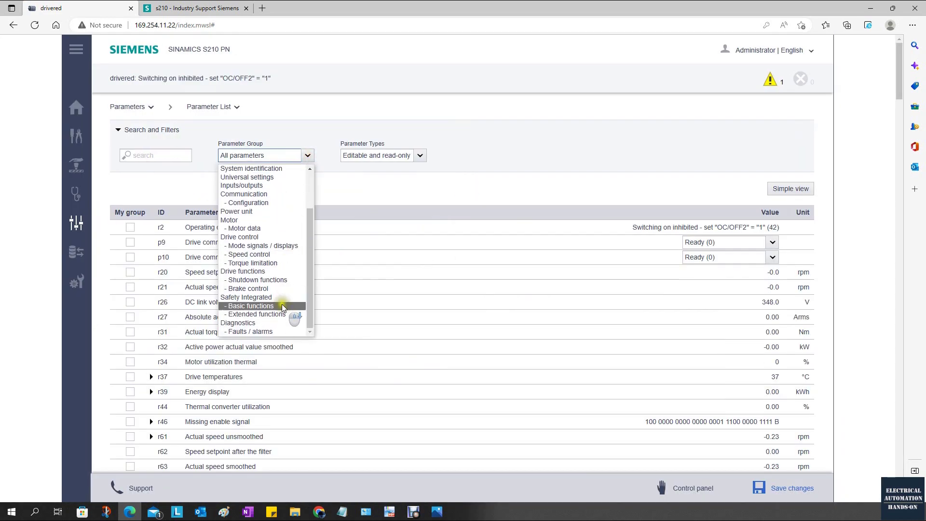
click(256, 255)
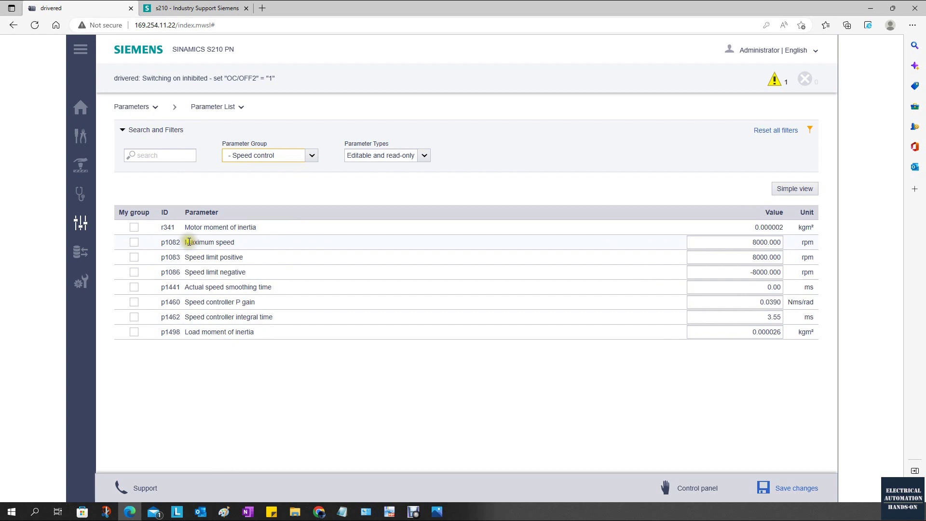
drag(184, 242, 235, 243)
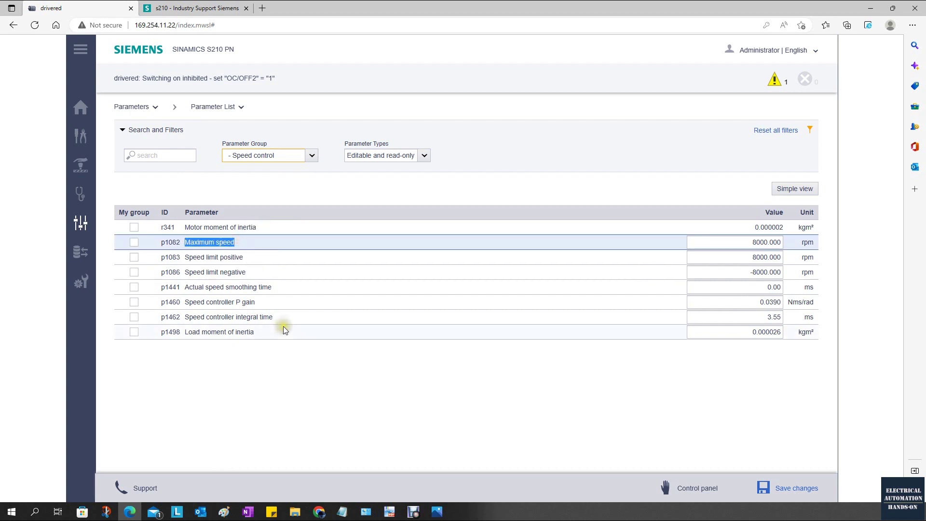
drag(184, 302, 257, 302)
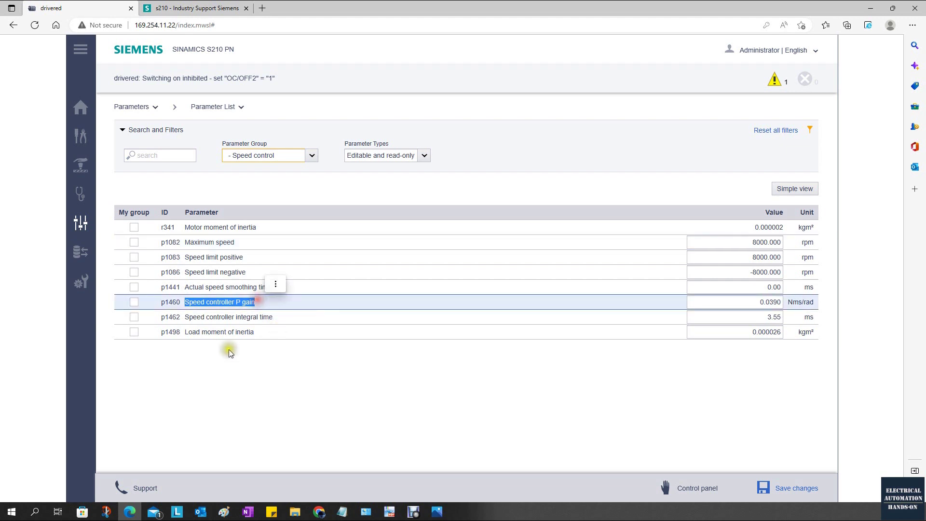
drag(188, 317, 282, 317)
click(183, 335)
drag(184, 331, 258, 331)
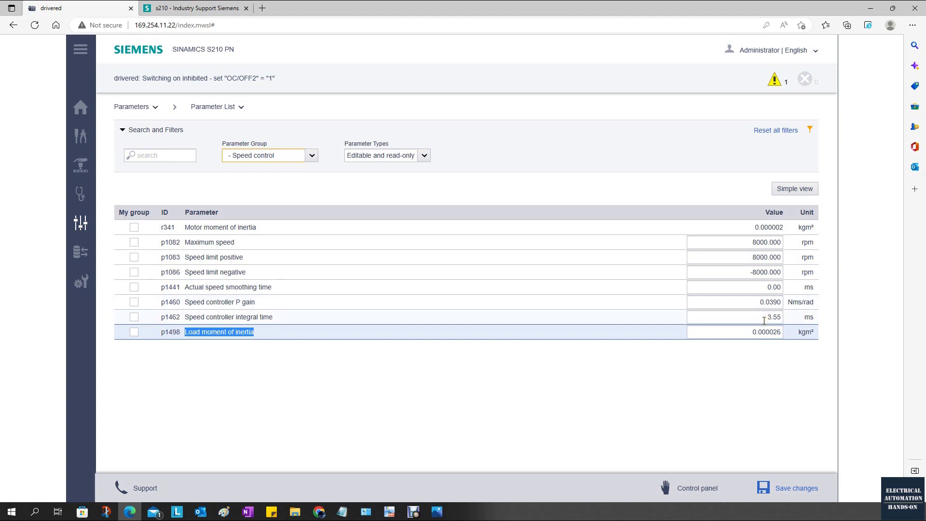
click(774, 303)
click(862, 337)
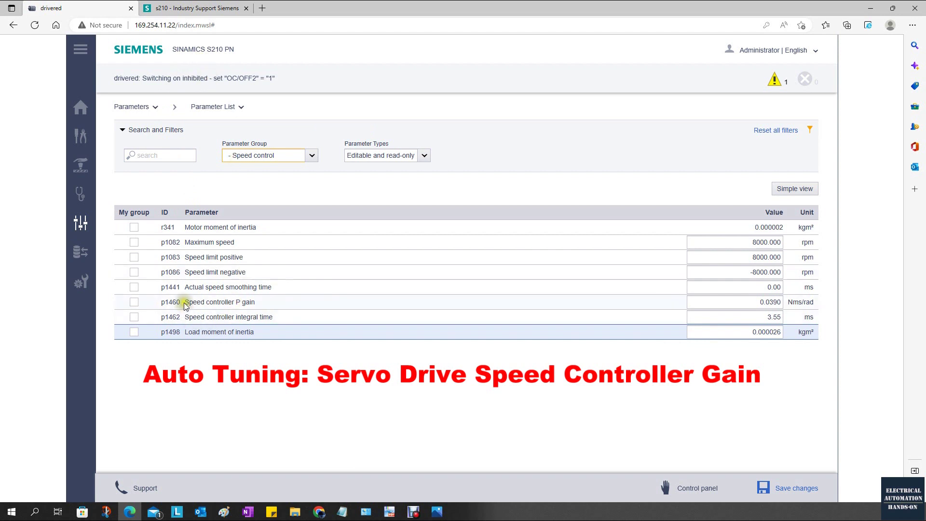
Check speed controller P gain 0.0390 Nms/rad and integral time 3.55 ms, then save the parameters to the drive
drag(183, 302, 283, 302)
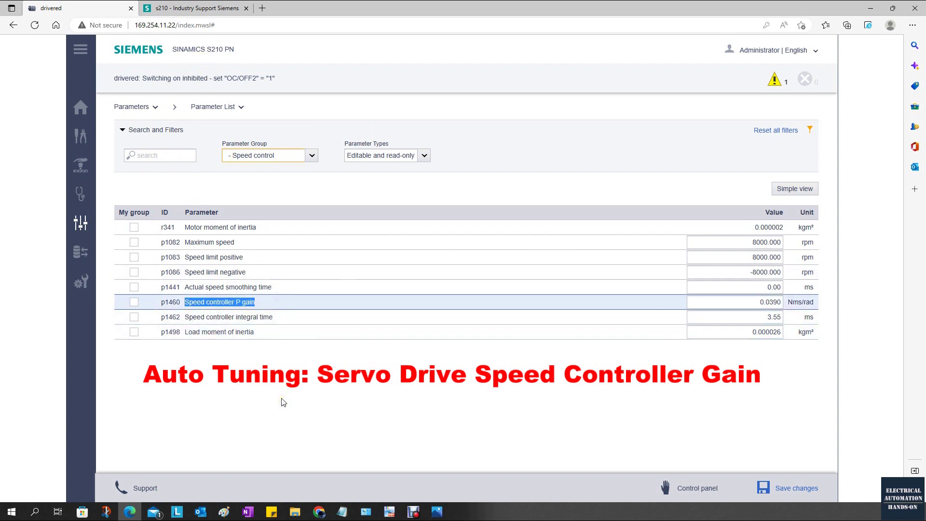
drag(223, 317, 332, 318)
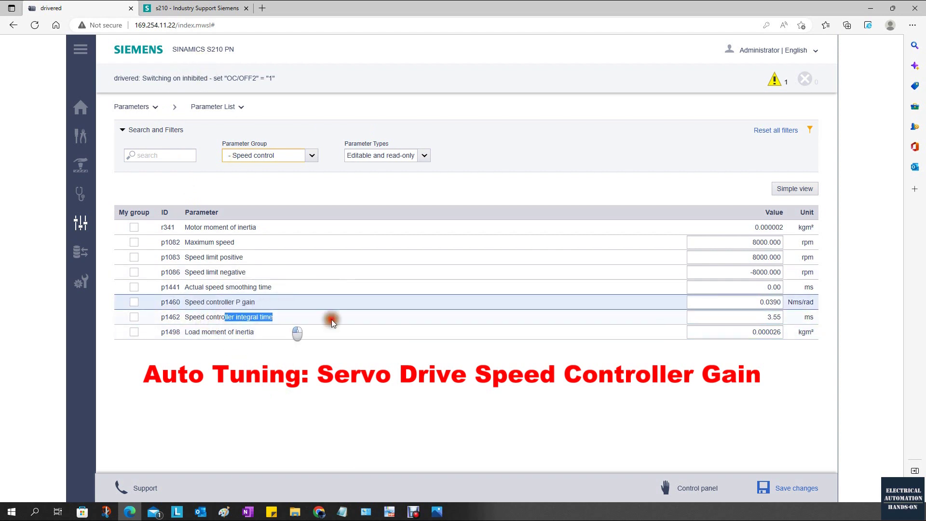
click(452, 422)
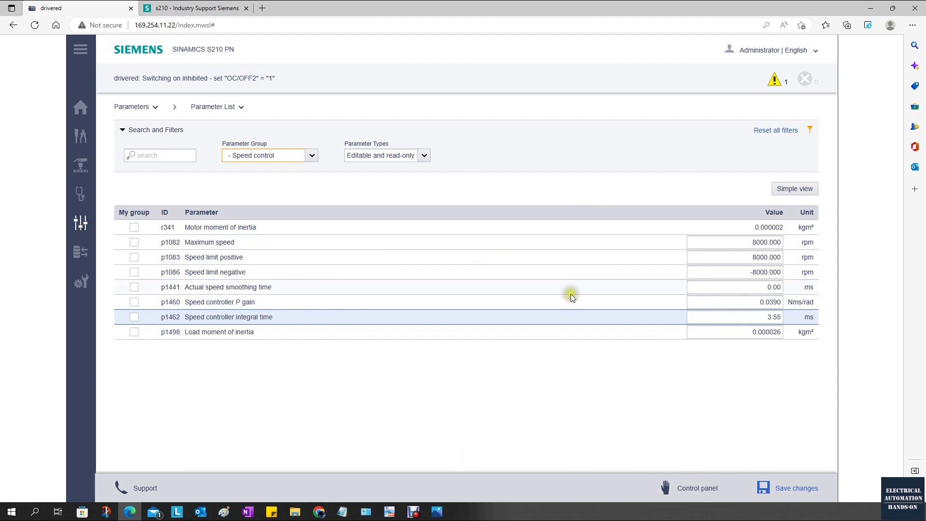
click(795, 492)
click(477, 291)
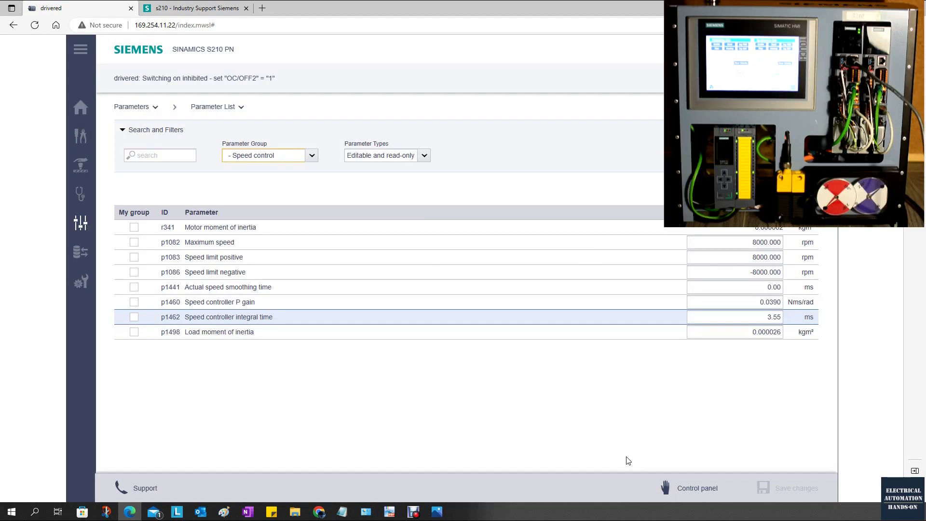
Take control in the Control panel and run the motor clockwise, then counter-clockwise, at 600 rpm
click(677, 488)
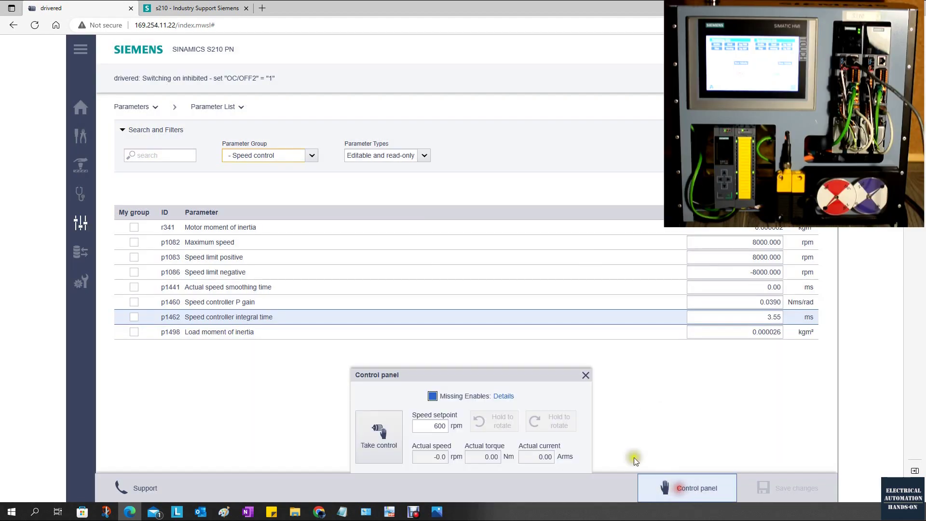
click(376, 437)
click(498, 313)
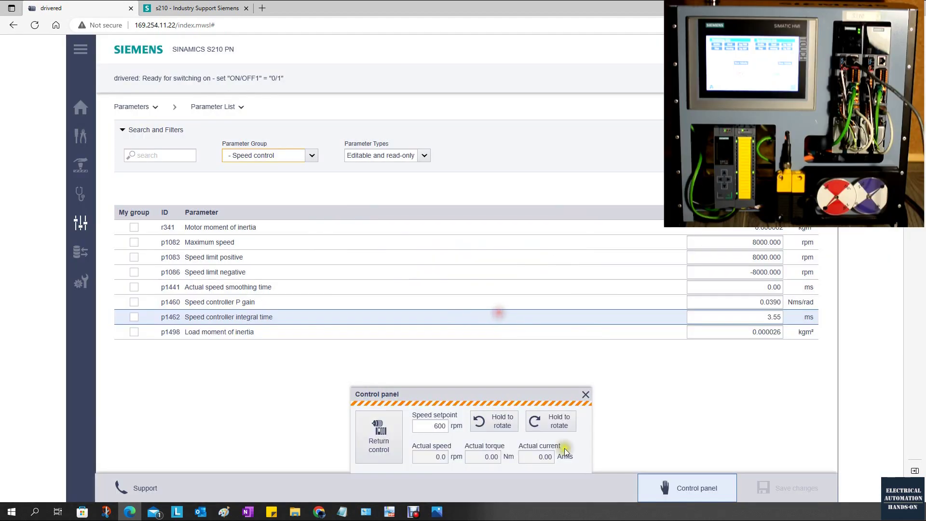
drag(558, 419, 559, 420)
drag(488, 425, 488, 424)
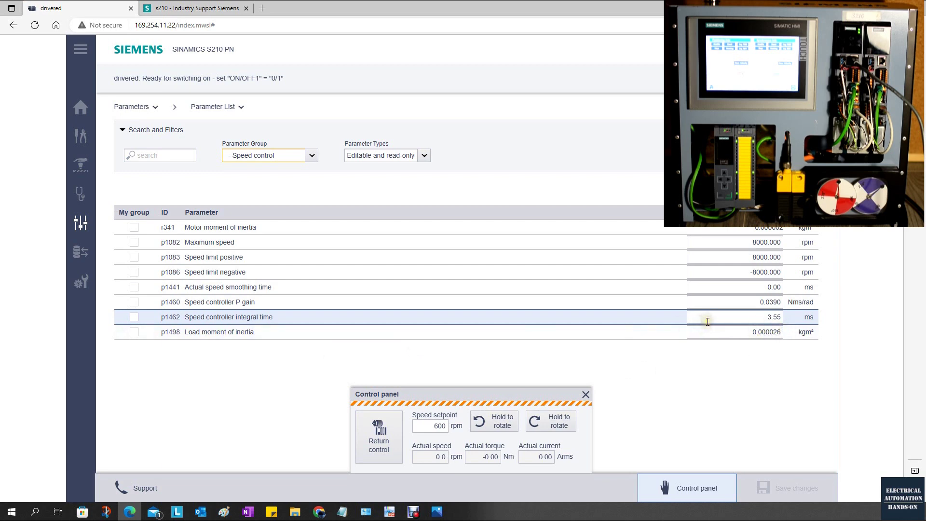
Go to Commissioning > Tuning and expand the 'About One Button Tuning' explanation
mouse_move(92, 136)
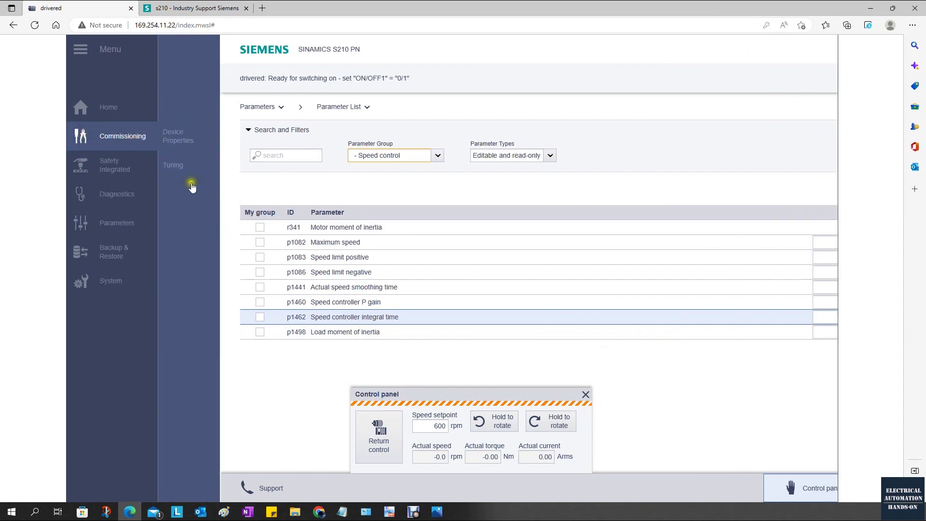
click(181, 166)
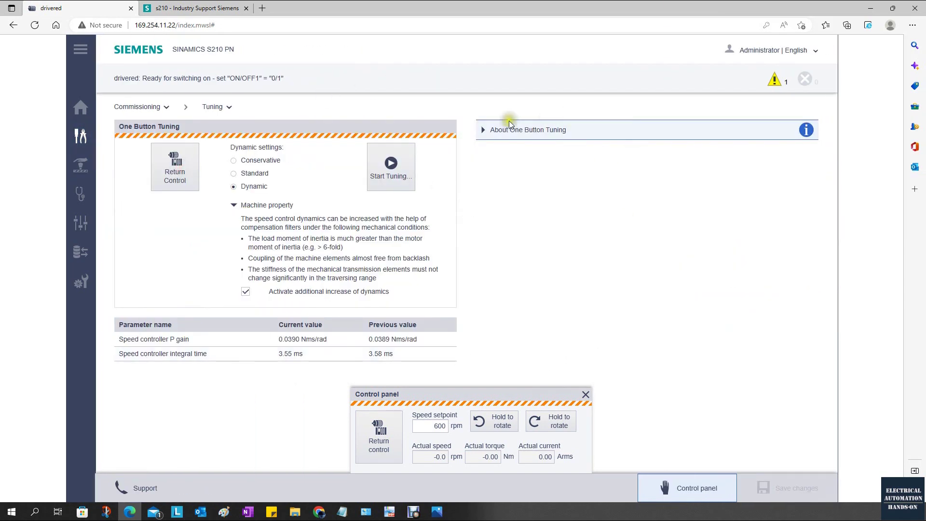
click(484, 130)
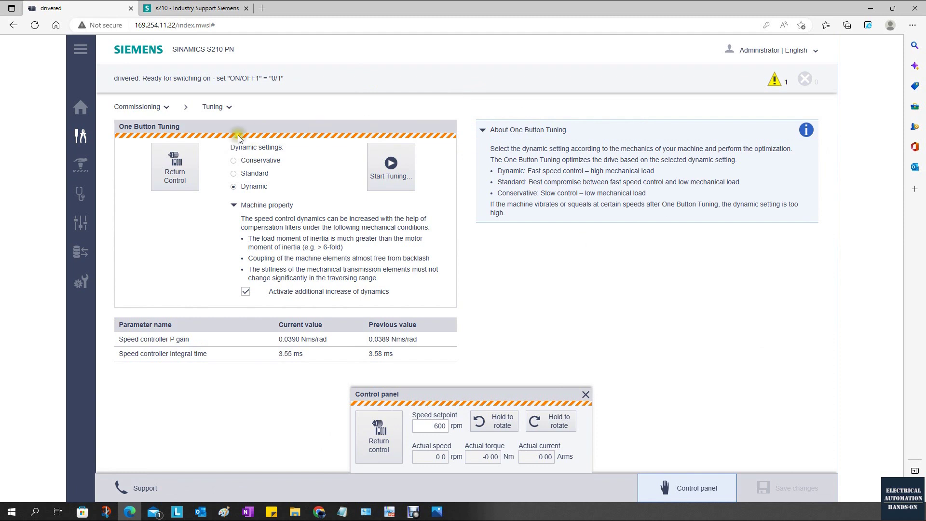